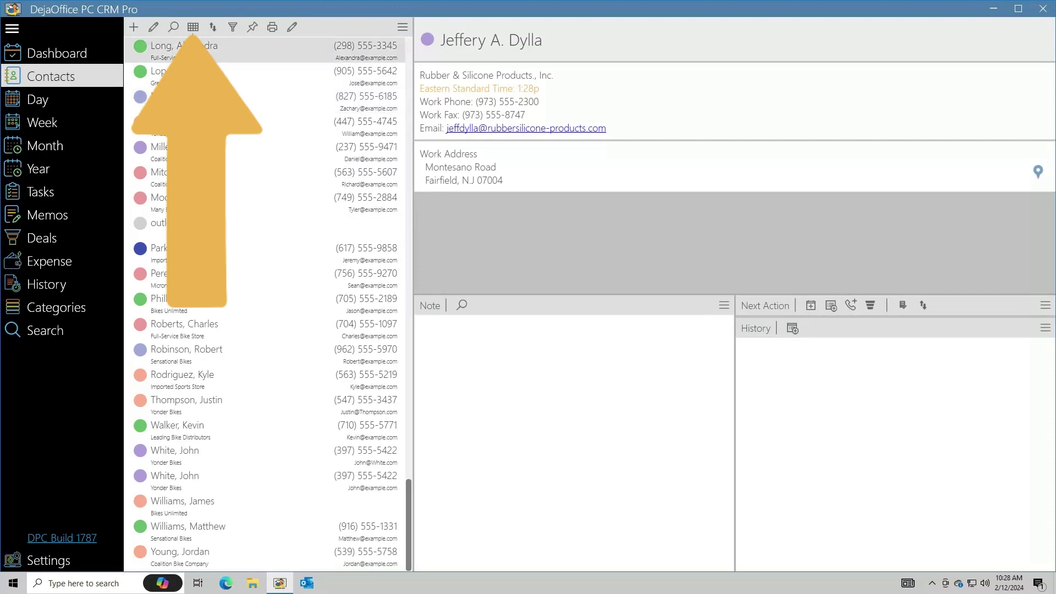
# Step: Switch the contacts to grid view and add a Category column placed before Modified
pyautogui.click(192, 28)
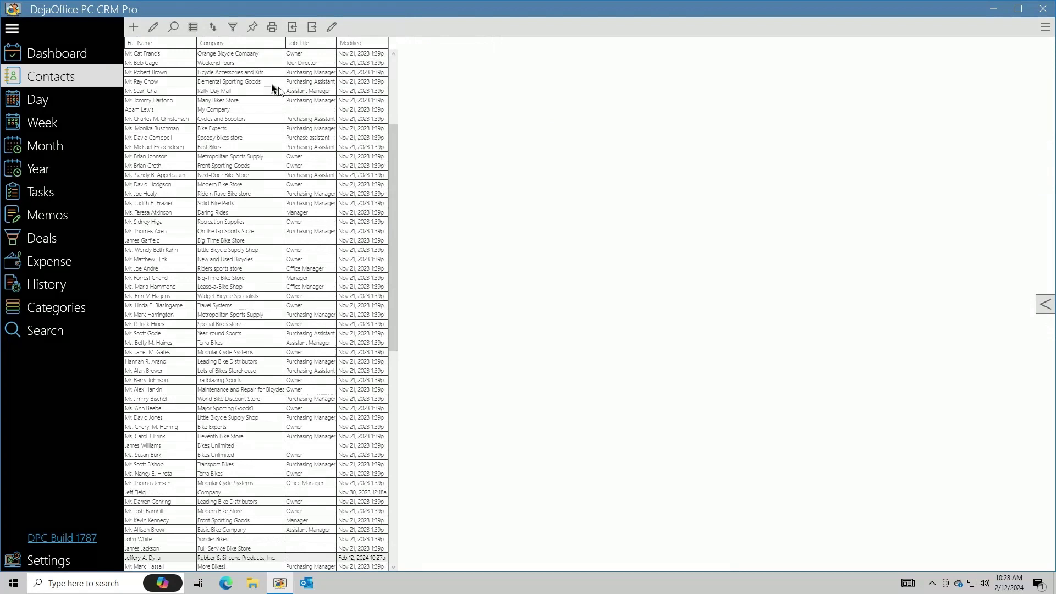
pyautogui.rightClick(218, 44)
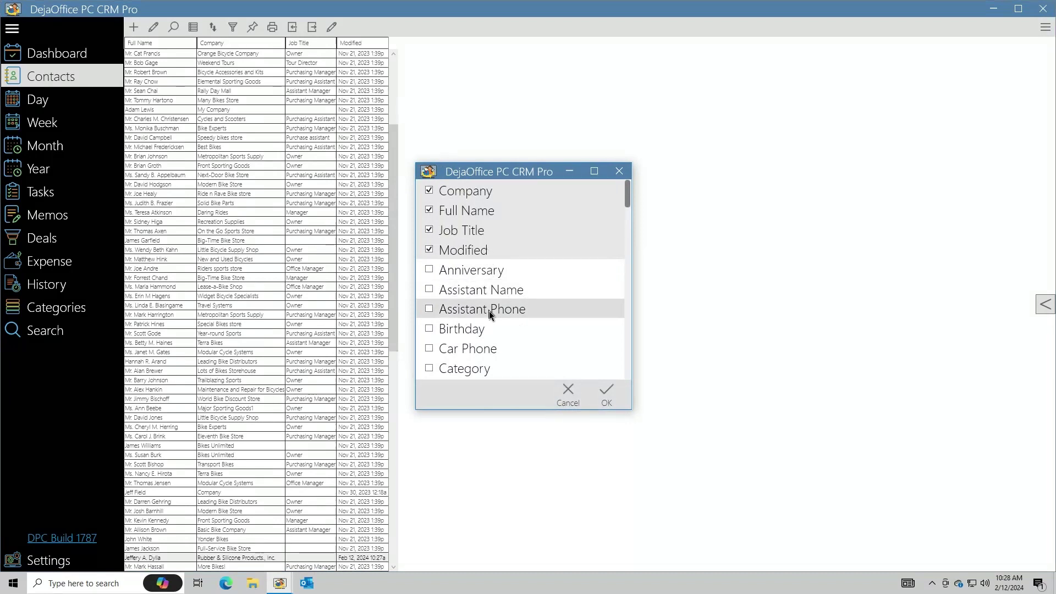
pyautogui.scroll(-1, 473, 358)
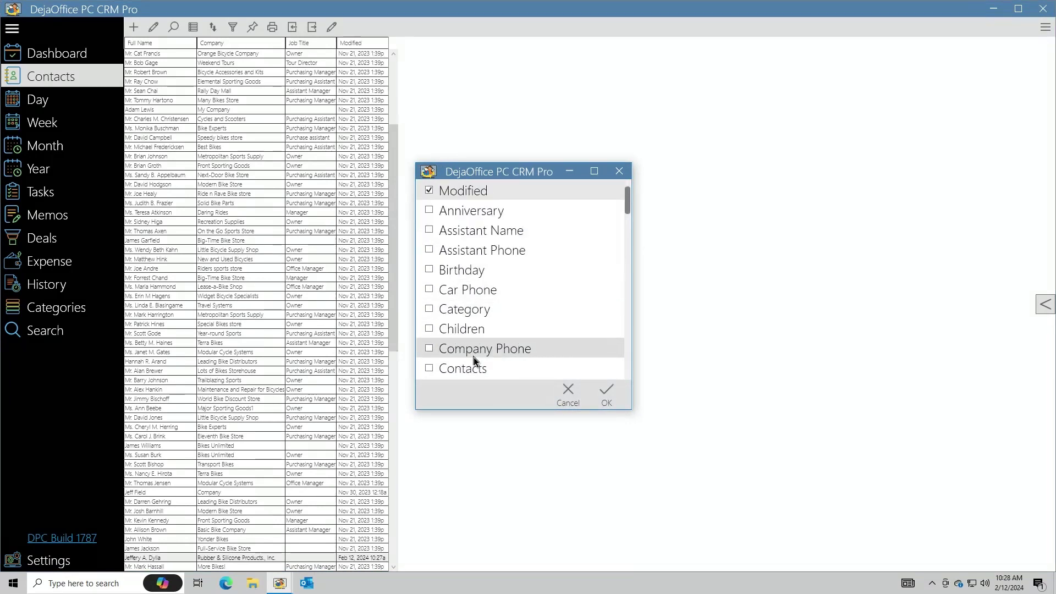
pyautogui.click(429, 309)
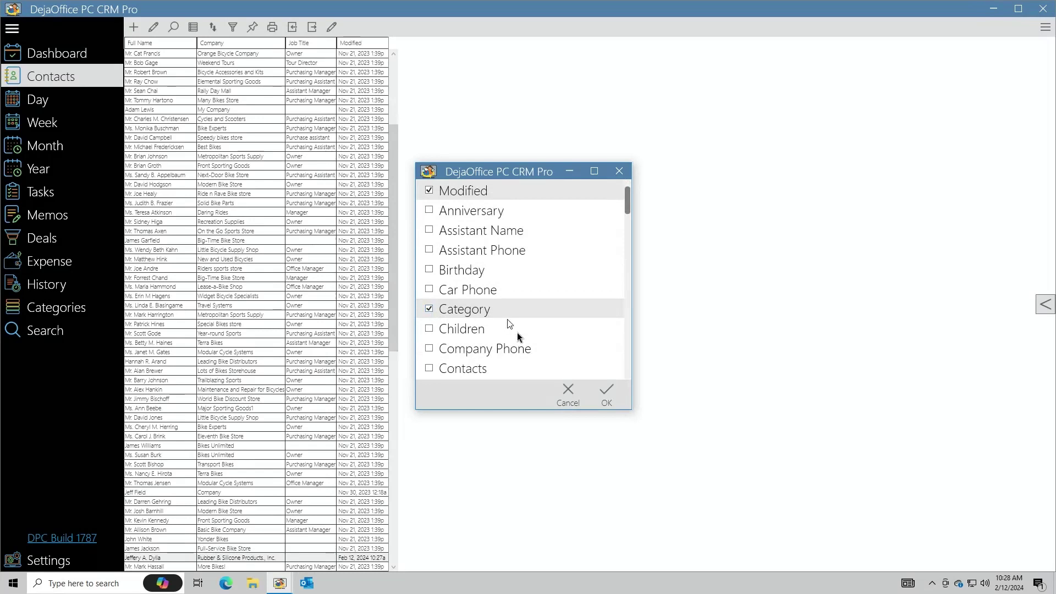
pyautogui.click(602, 400)
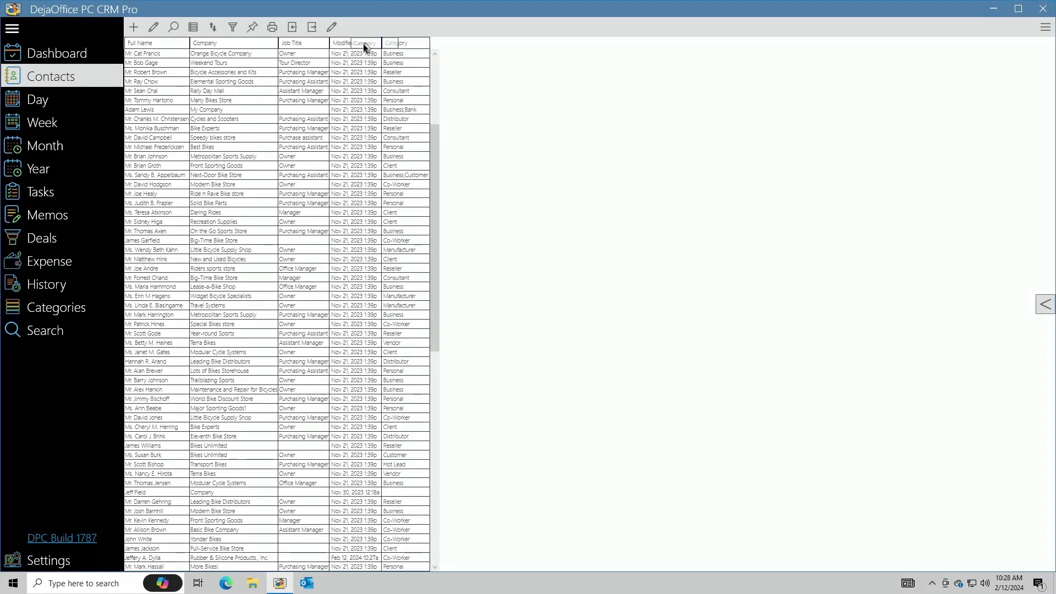
pyautogui.moveTo(398, 47); pyautogui.dragTo(345, 44)
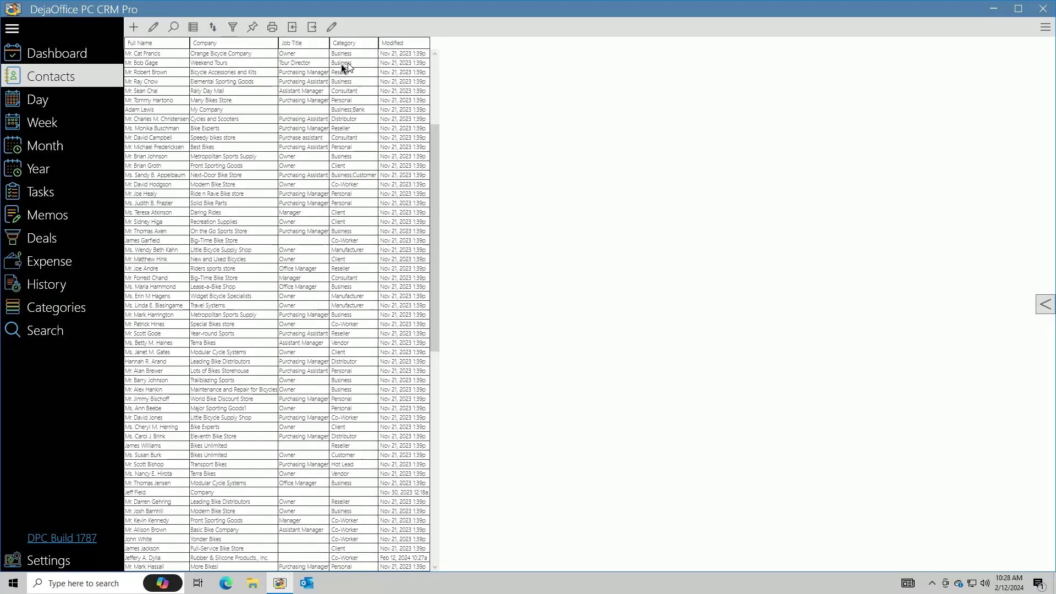
pyautogui.click(153, 54)
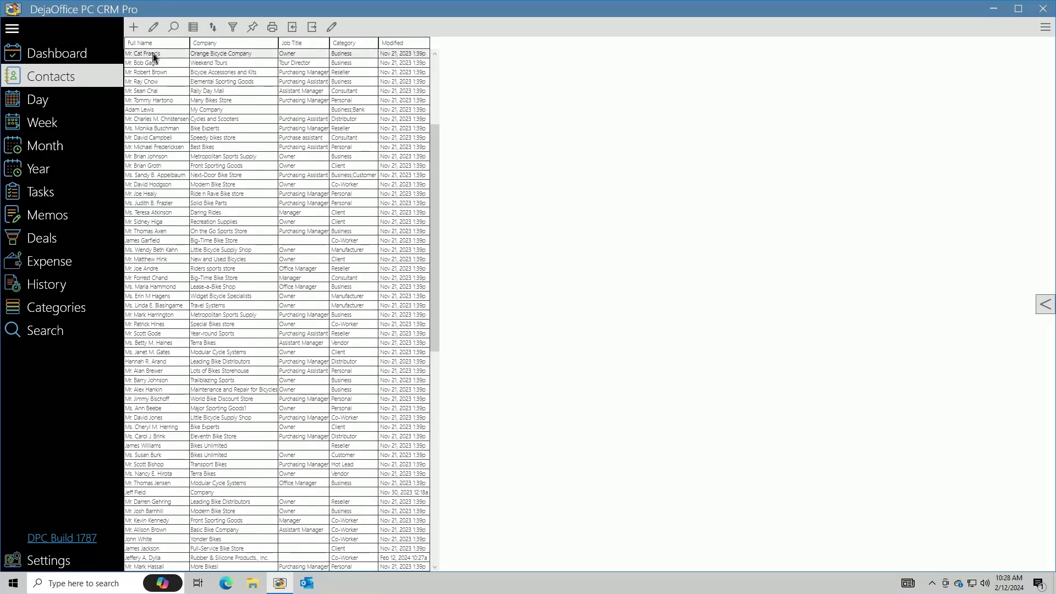
pyautogui.keyDown('shift'); pyautogui.click(399, 270); pyautogui.keyUp('shift')
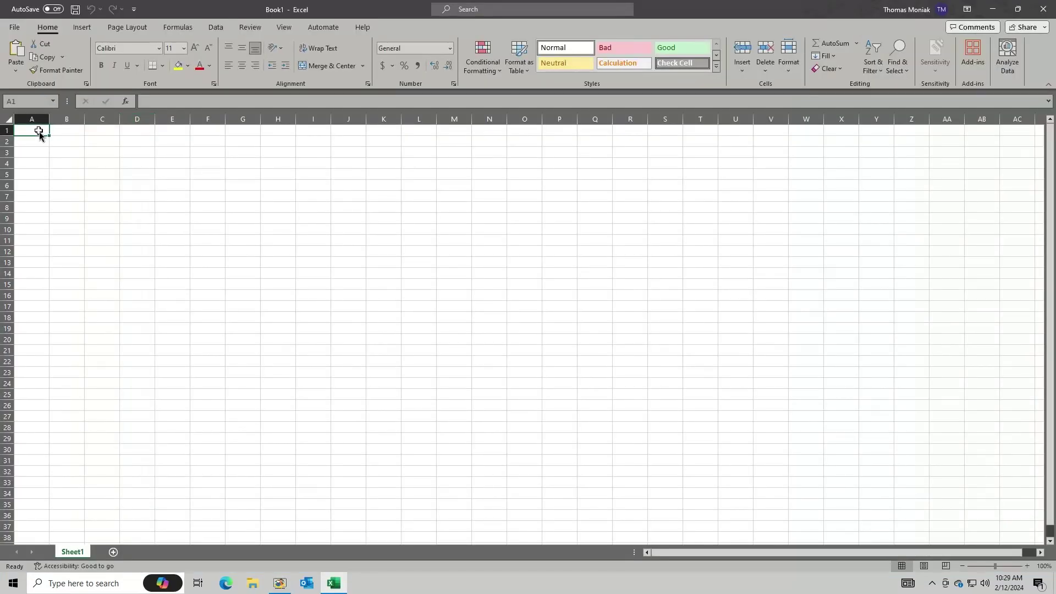
# Step: Paste the copied contacts into Excel's Sheet1 and switch back to DejaOffice
pyautogui.hotkey('ctrl', 'v')
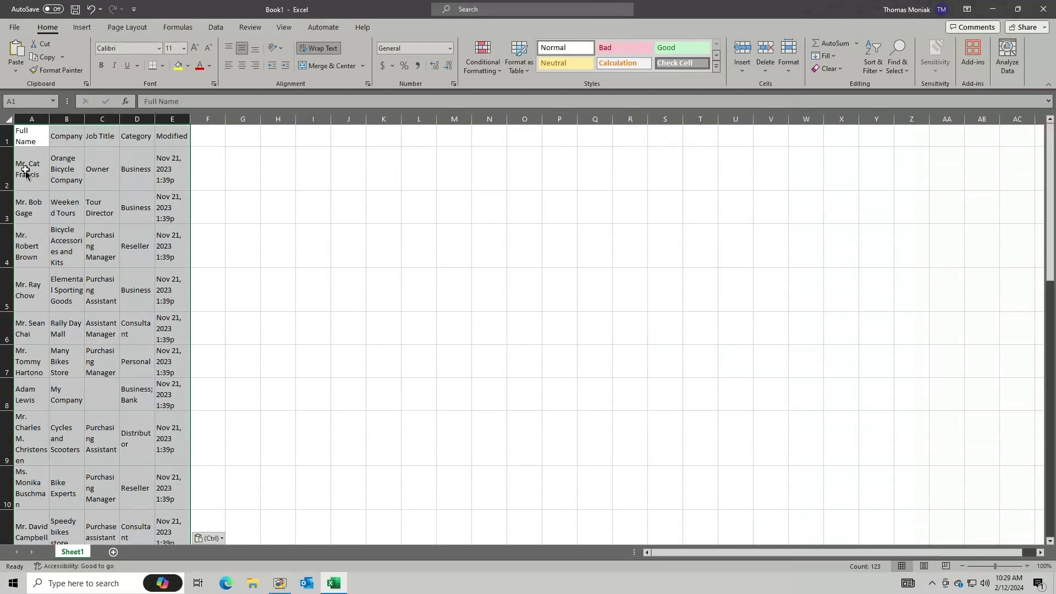
pyautogui.click(180, 163)
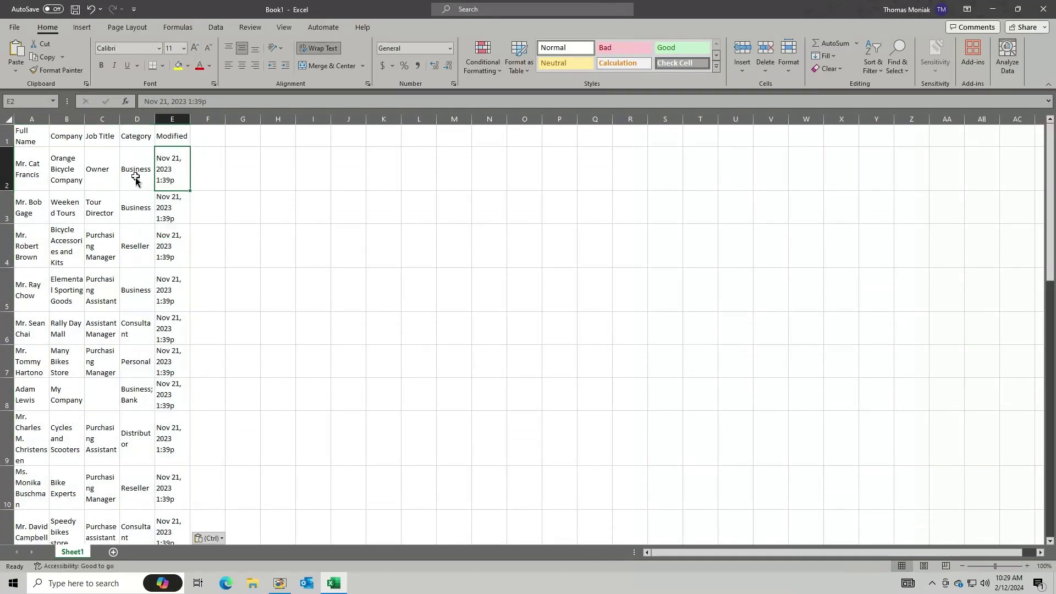
pyautogui.hotkey('alt', 'Tab')
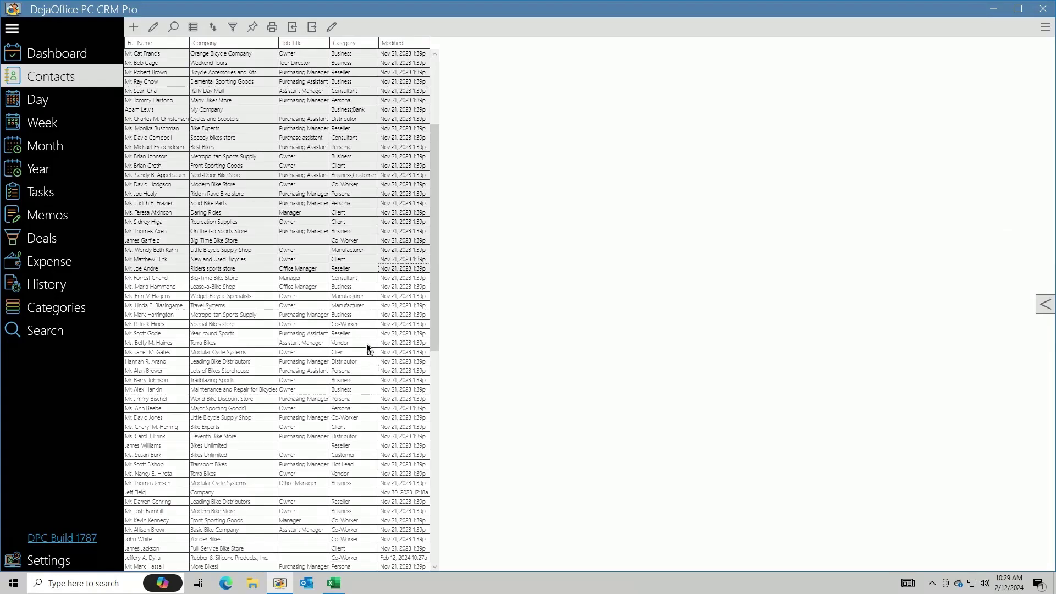
pyautogui.click(229, 116)
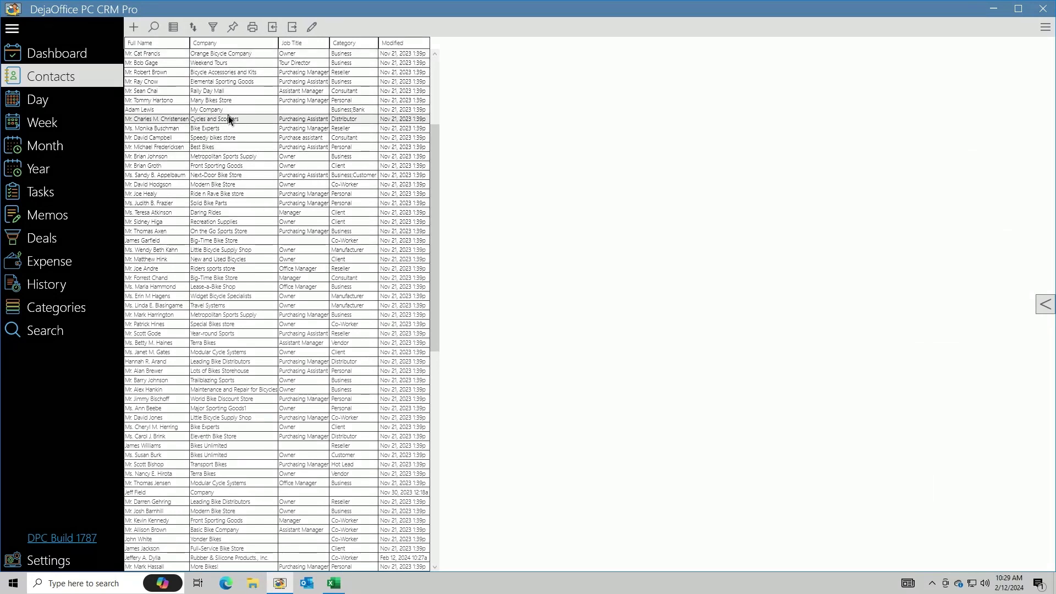
pyautogui.click(290, 30)
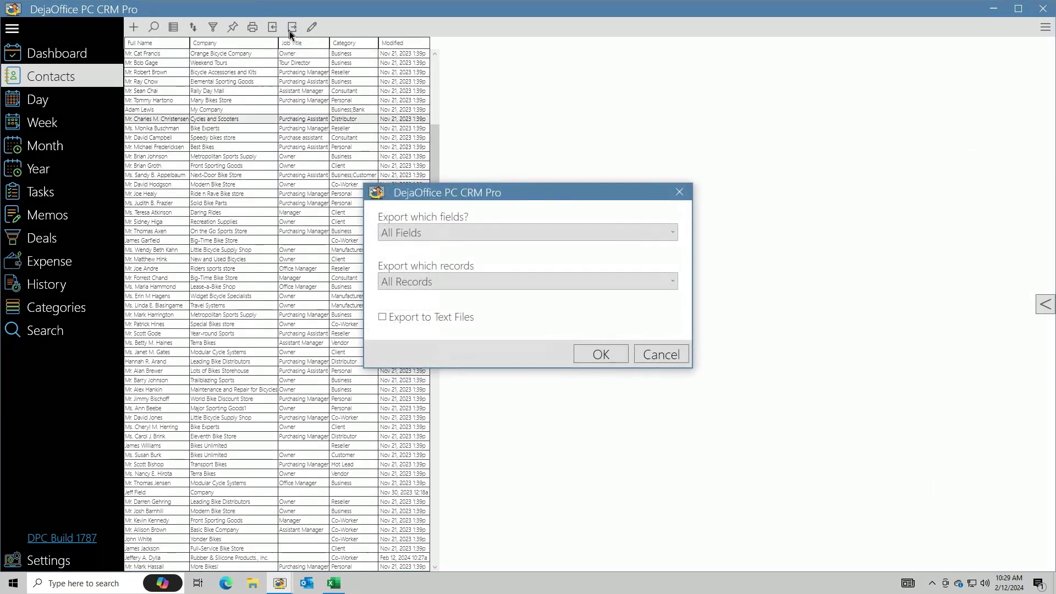
pyautogui.click(450, 233)
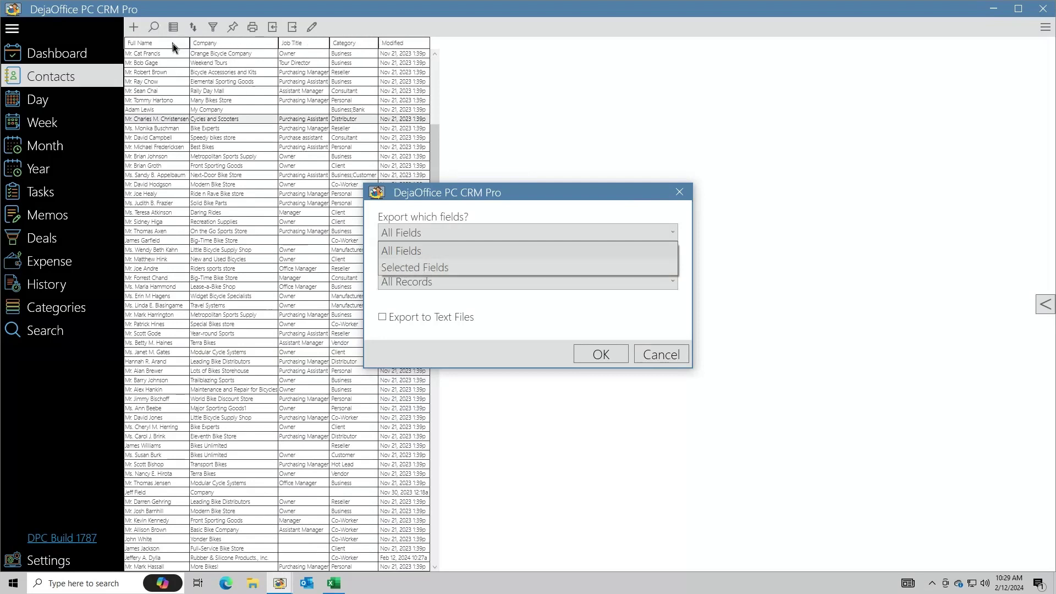
pyautogui.click(476, 252)
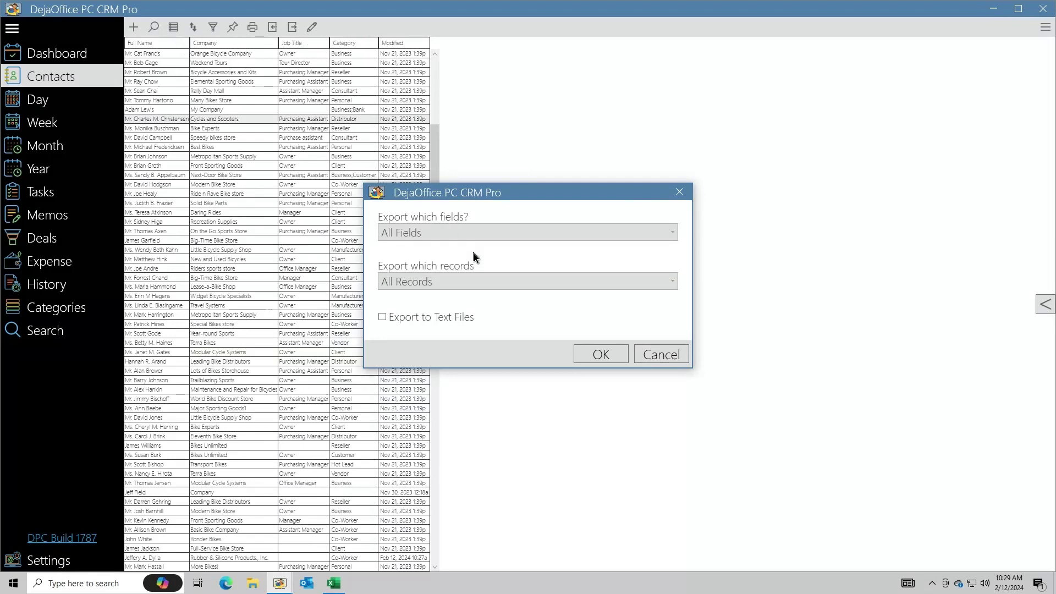
pyautogui.click(451, 287)
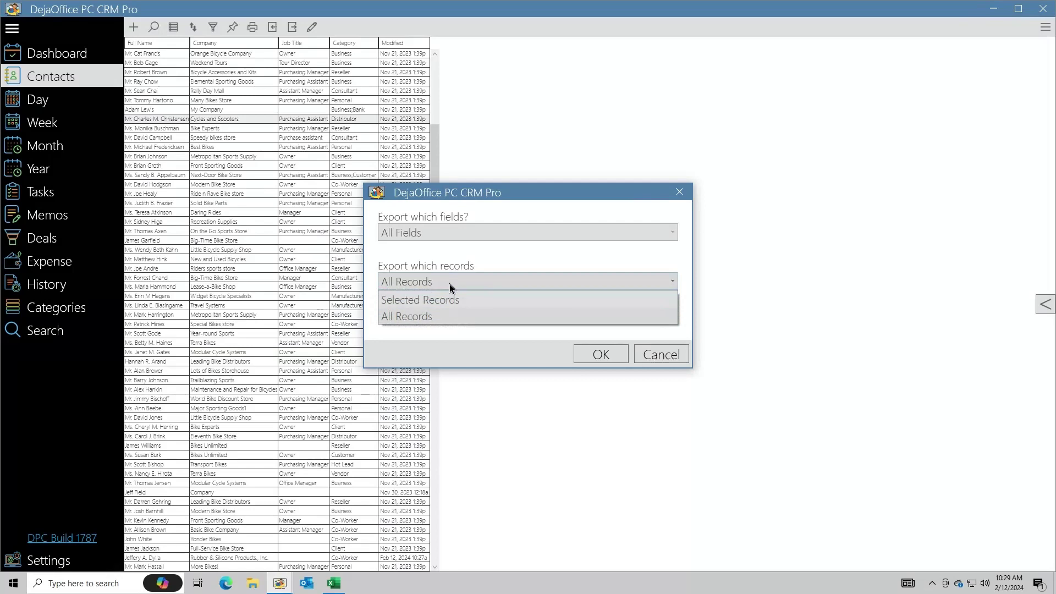
pyautogui.click(452, 287)
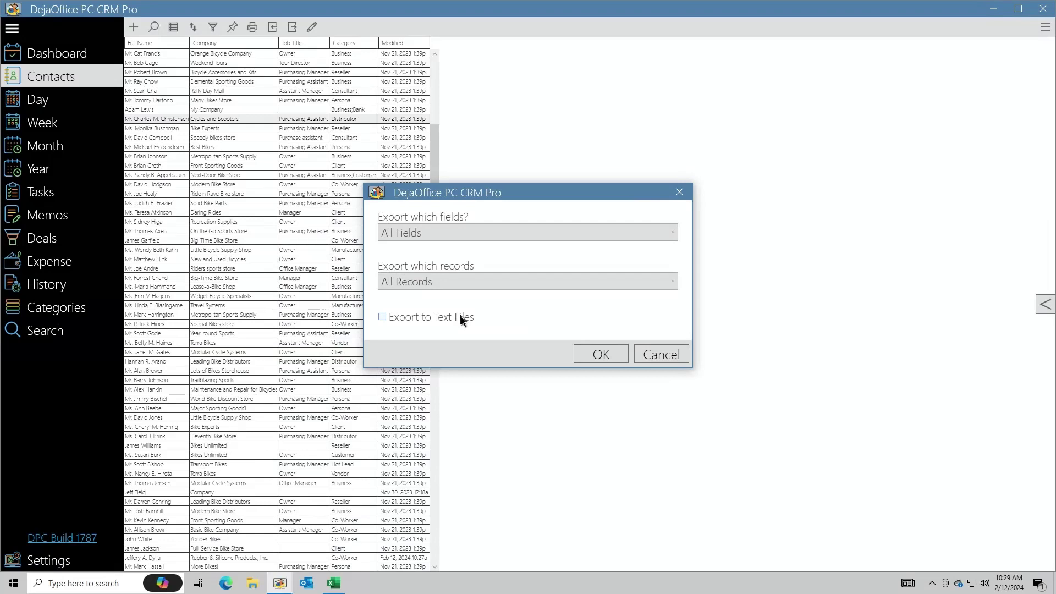
pyautogui.click(590, 356)
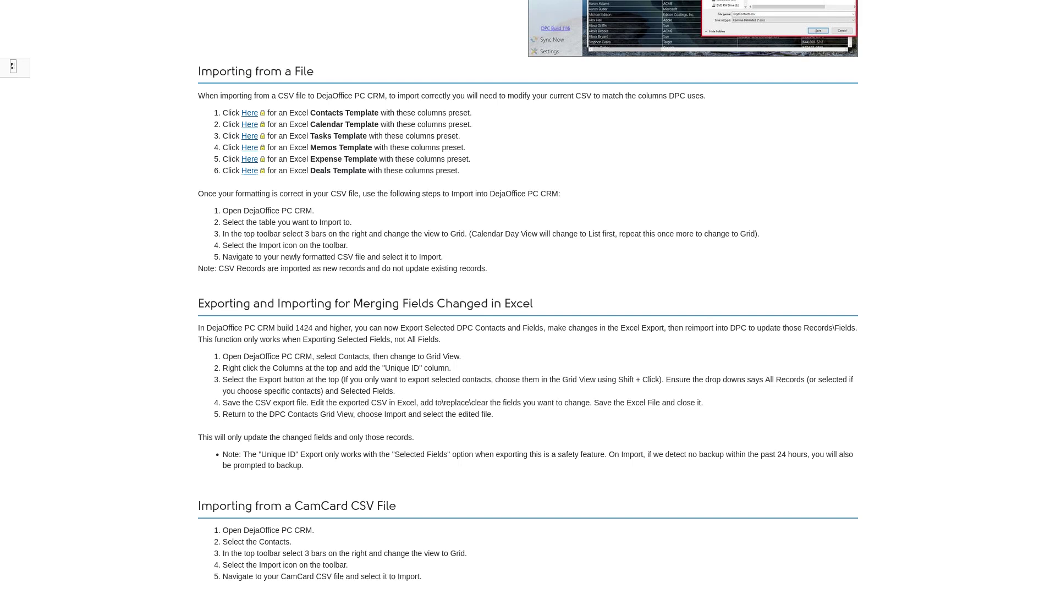
# Step: Enter 'Example' as first, middle and last name in row 2, then close Book1
pyautogui.press('Tab')
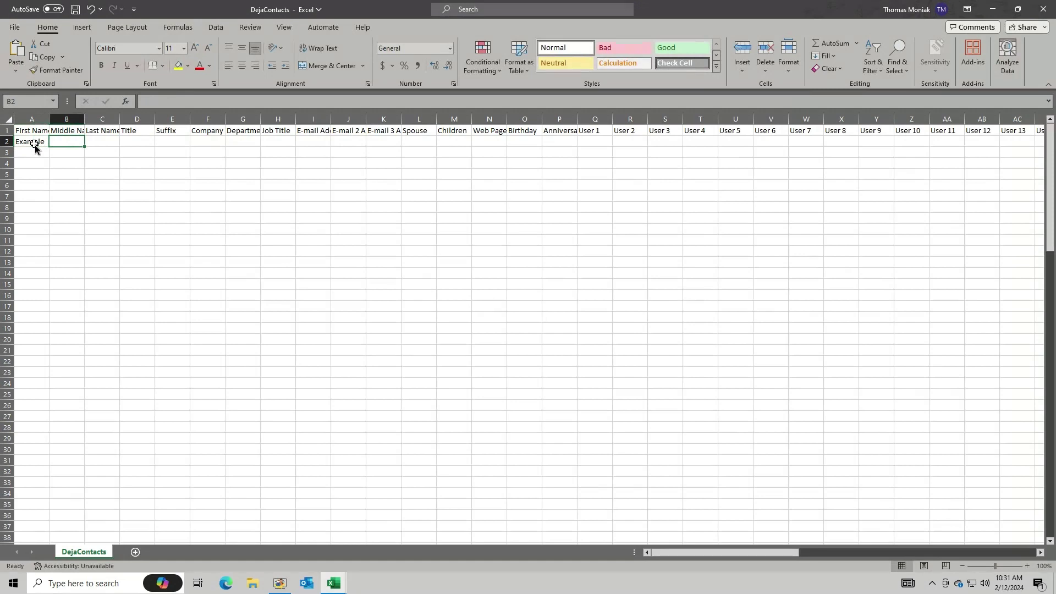
pyautogui.write('Example')
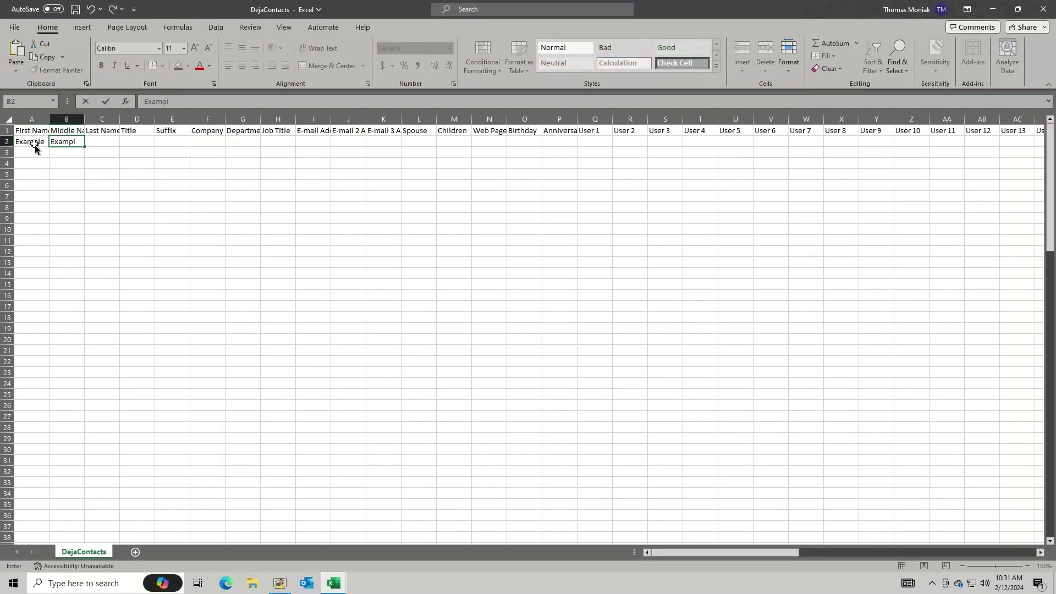
pyautogui.press('Tab')
pyautogui.write('E')
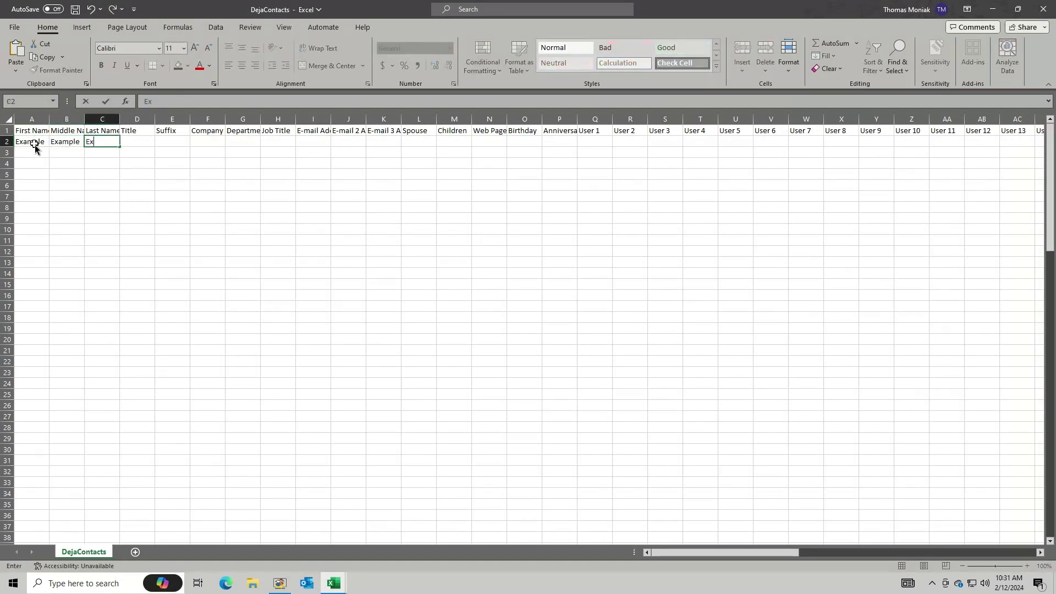
pyautogui.write('xapl')
pyautogui.press('BackSpace')
pyautogui.press('BackSpace')
pyautogui.press('BackSpace')
pyautogui.write('am')
pyautogui.write('ple')
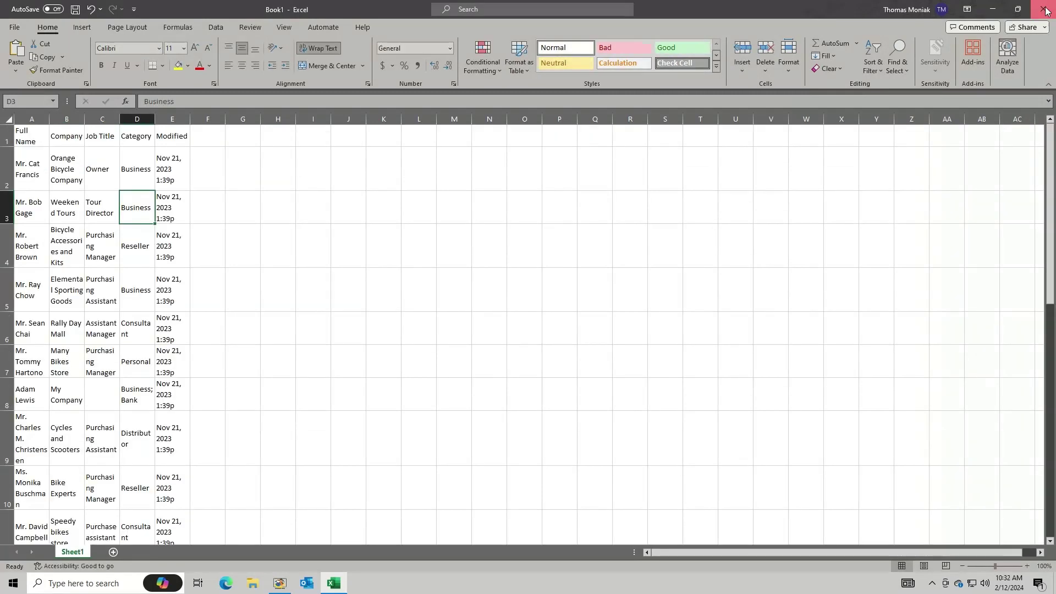
pyautogui.click(1045, 10)
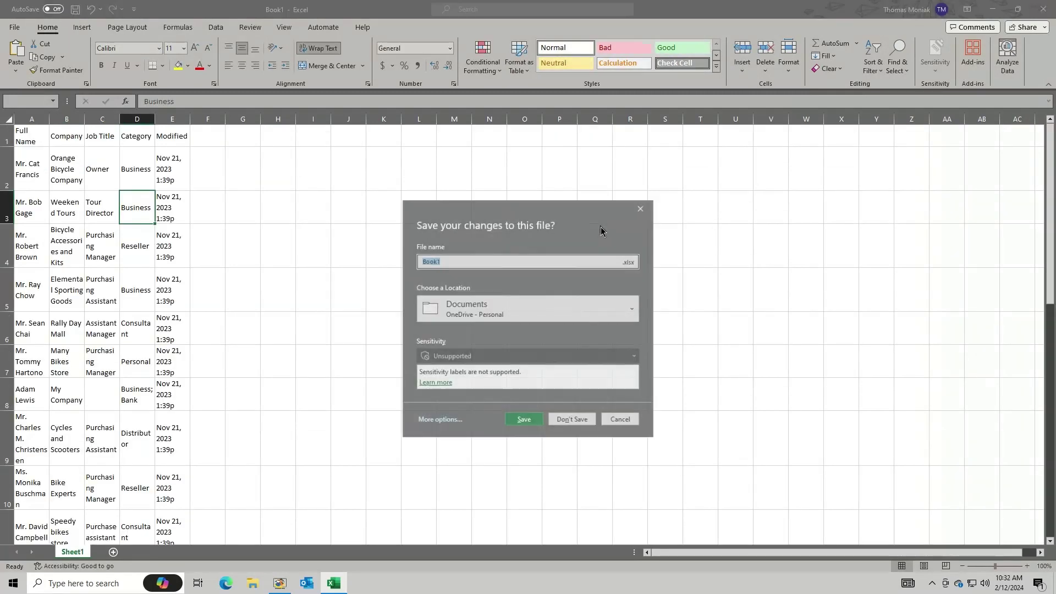
# Step: Discard Book1 changes, then import the contacts CSV and acknowledge Import Complete
pyautogui.click(563, 419)
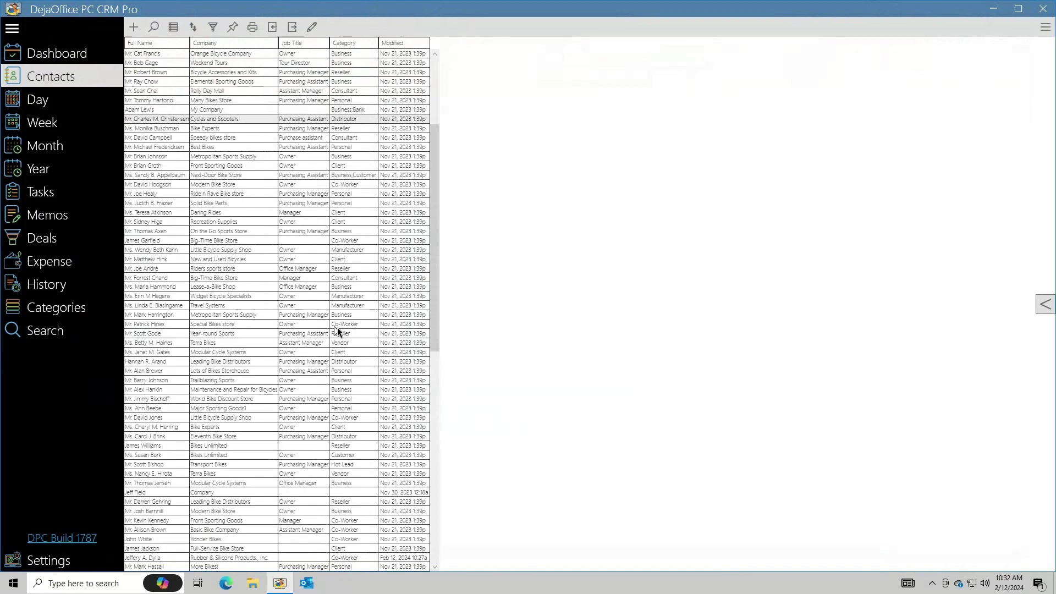
pyautogui.click(273, 31)
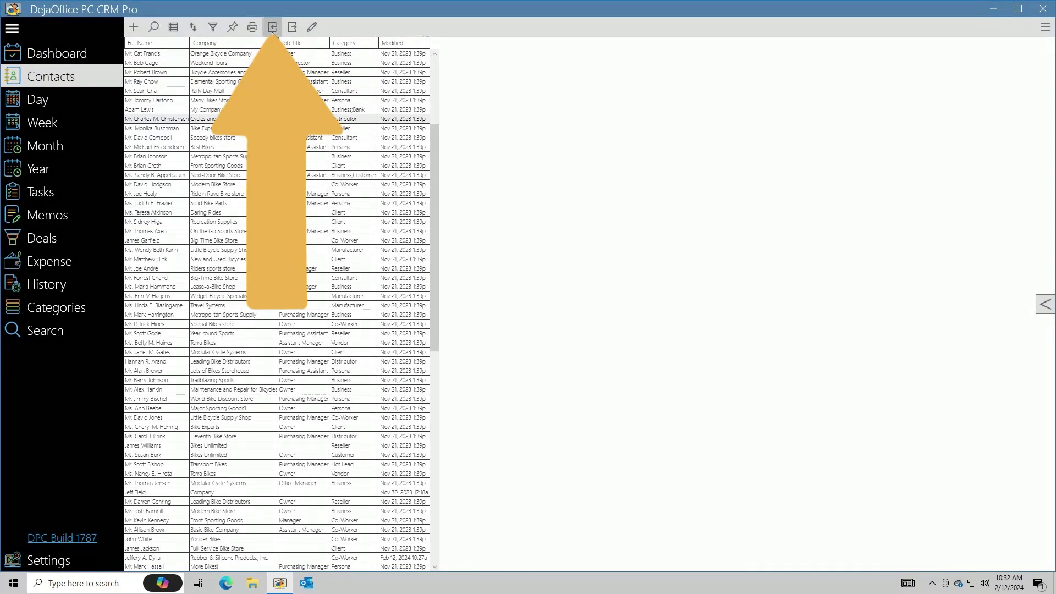
pyautogui.click(435, 279)
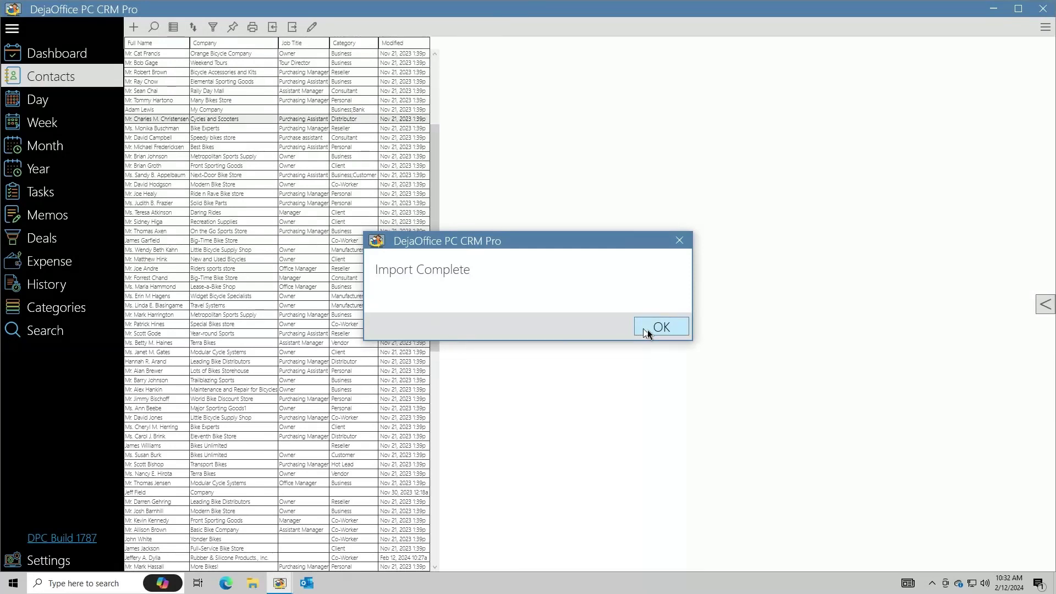
pyautogui.click(648, 330)
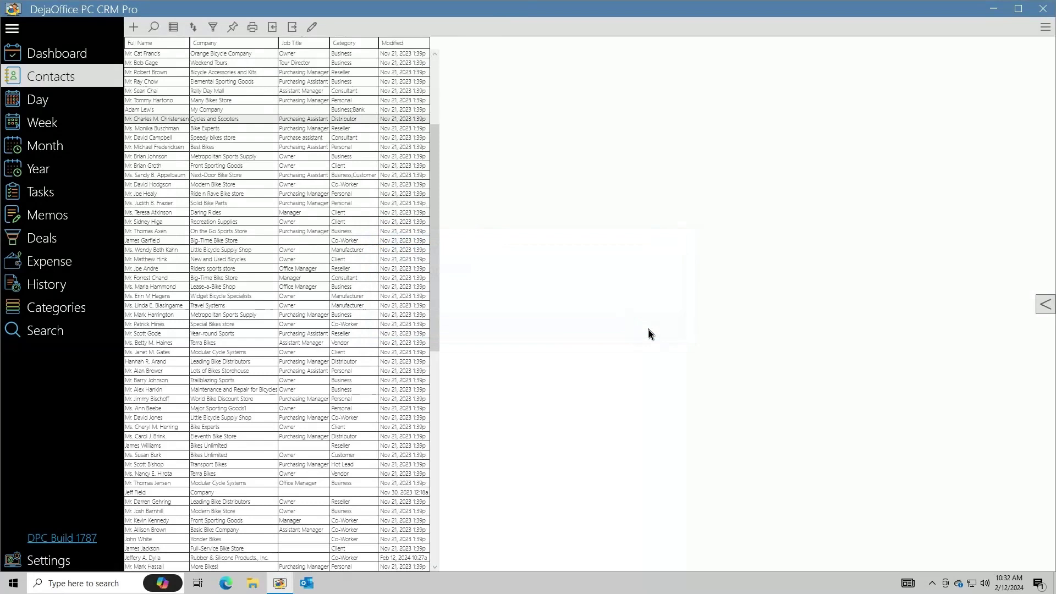
# Step: Open the contact Find bar to search for the Example contact
pyautogui.click(171, 29)
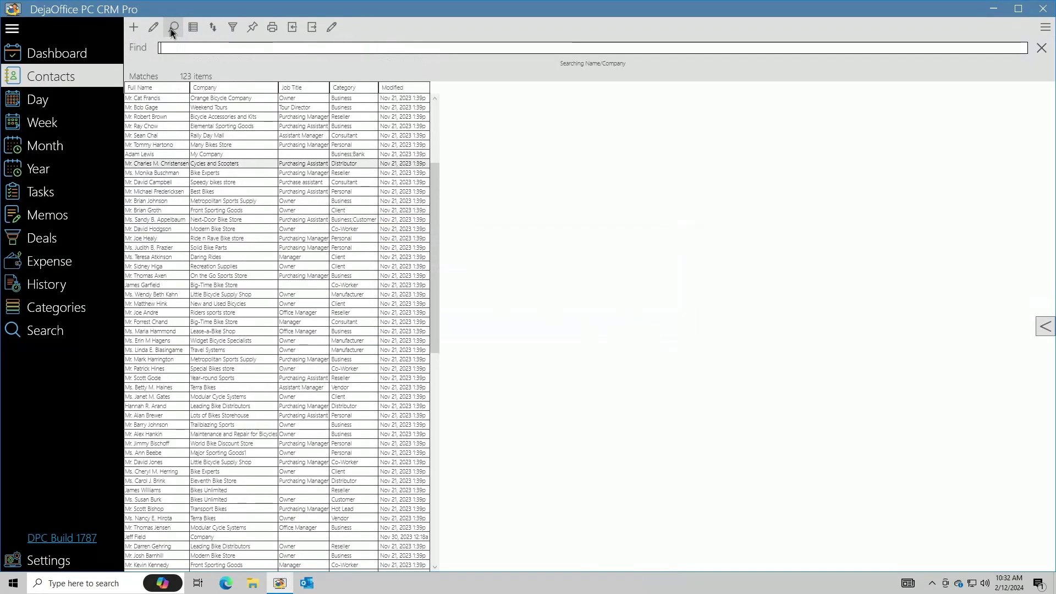
pyautogui.write('example')
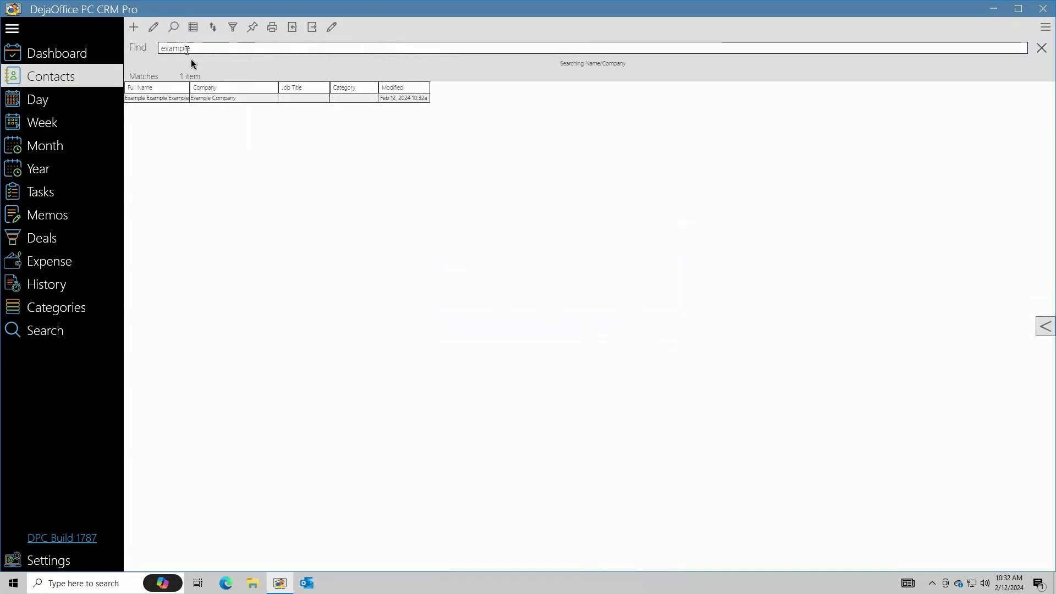